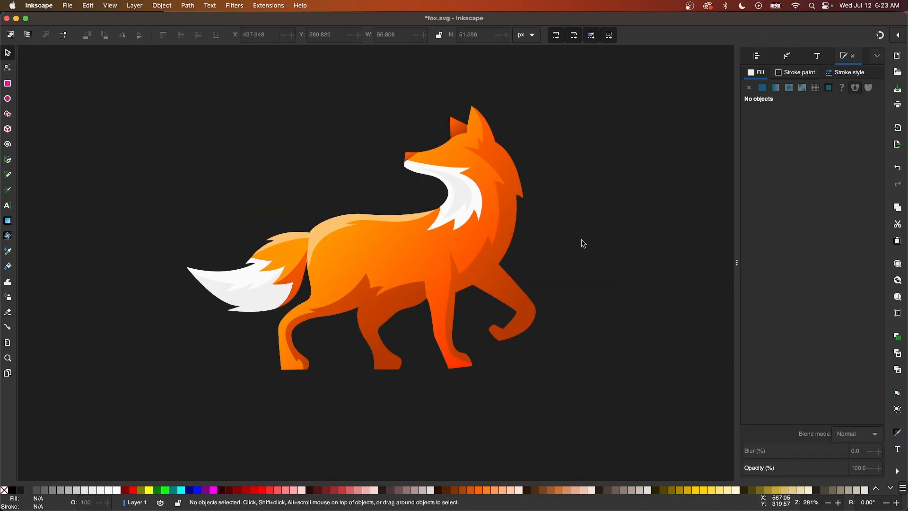
# - Check the fills of separate fox shapes, and group all the shapes that make up the fox
pyautogui.click(467, 201)
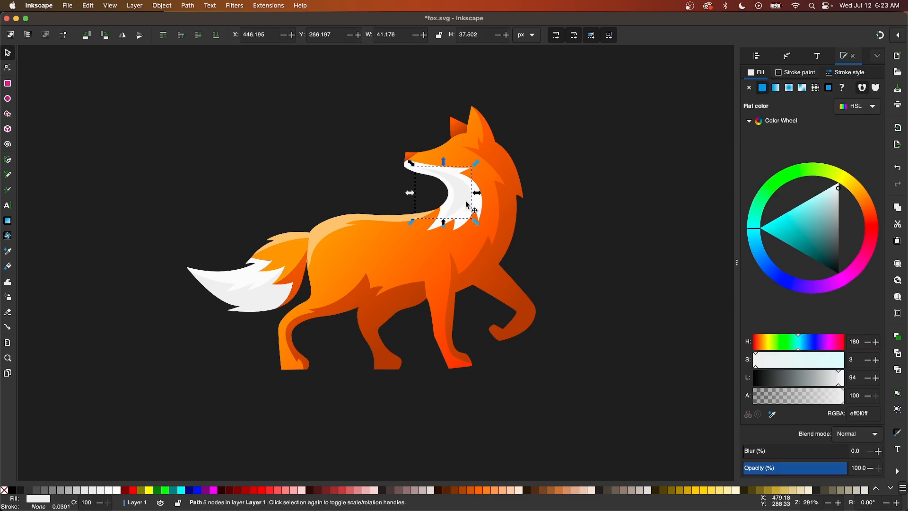
pyautogui.click(372, 225)
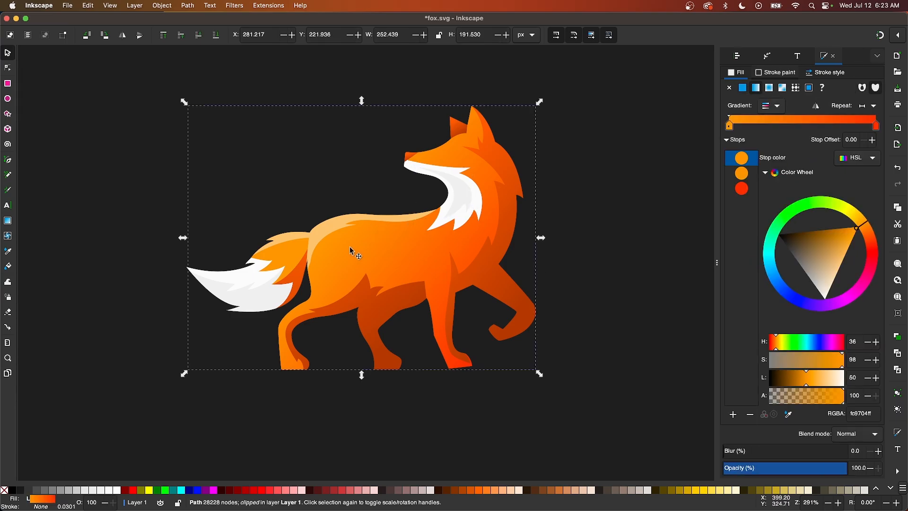
pyautogui.keyDown('ctrl'); pyautogui.click(337, 226); pyautogui.keyUp('ctrl')
pyautogui.click(624, 422)
pyautogui.moveTo(624, 422); pyautogui.dragTo(104, 62)
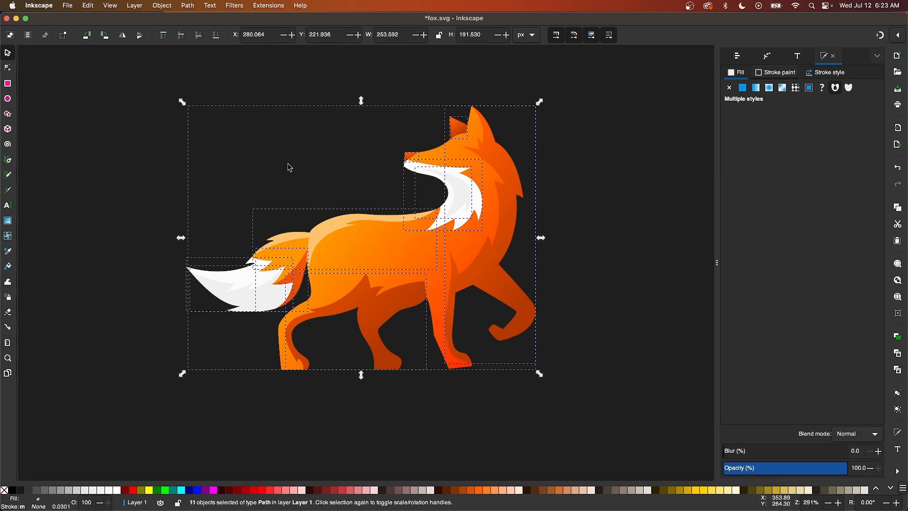
pyautogui.click(162, 5)
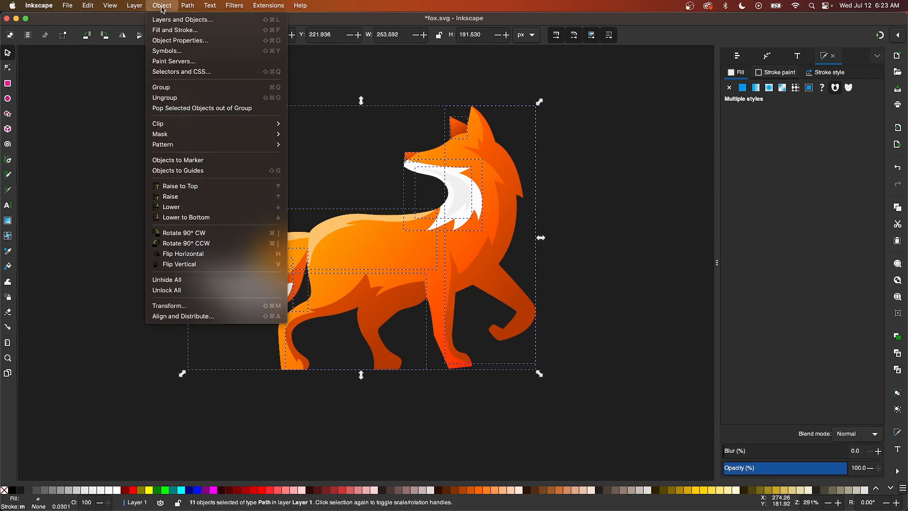
pyautogui.click(184, 89)
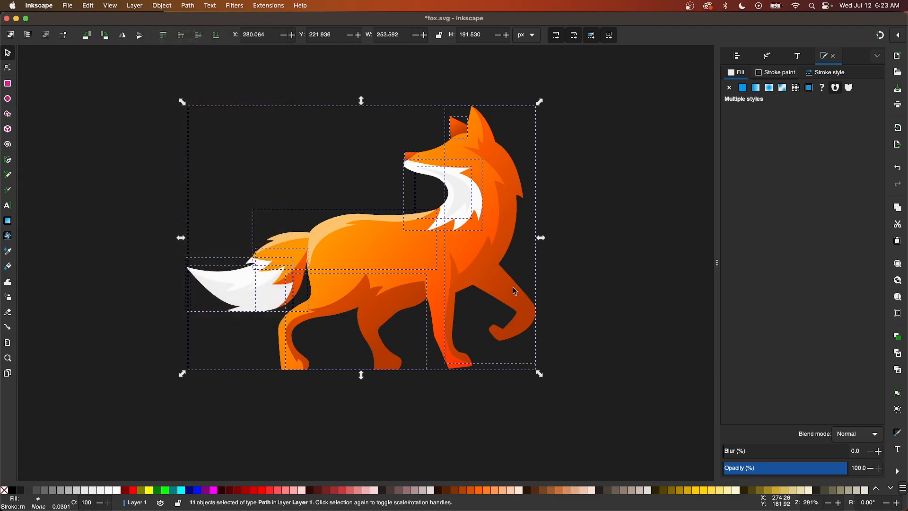
# - Open the HSL Adjust colour extension for the fox group and enable its live preview
pyautogui.hscroll(5, 514, 291)
pyautogui.hscroll(3, 515, 291)
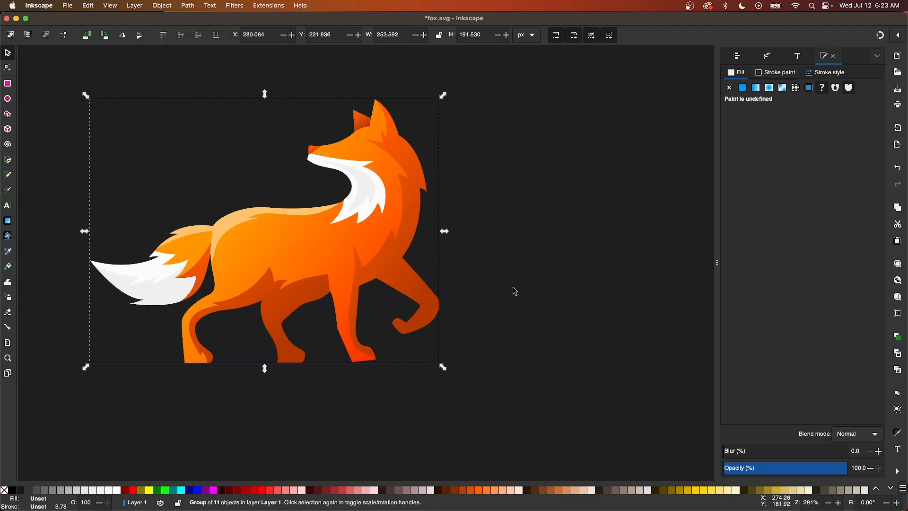
pyautogui.scroll(2, 514, 292)
pyautogui.click(266, 5)
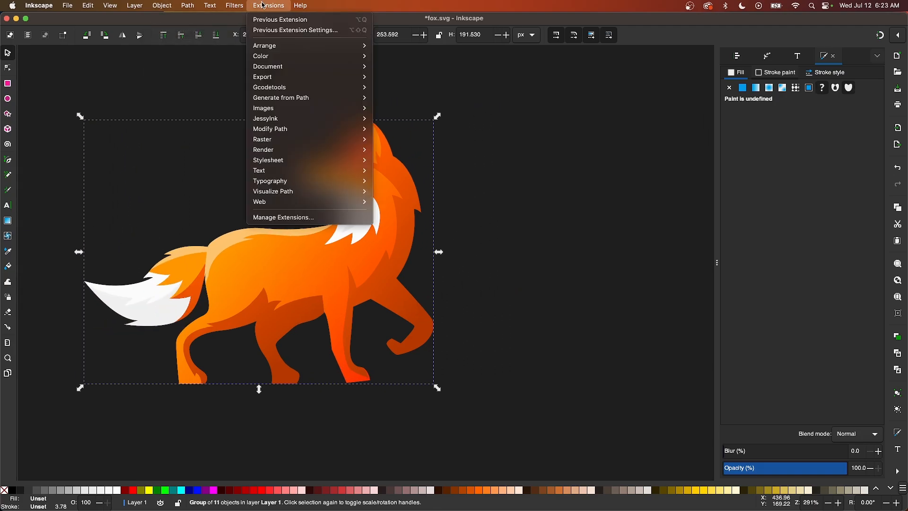
pyautogui.moveTo(312, 55)
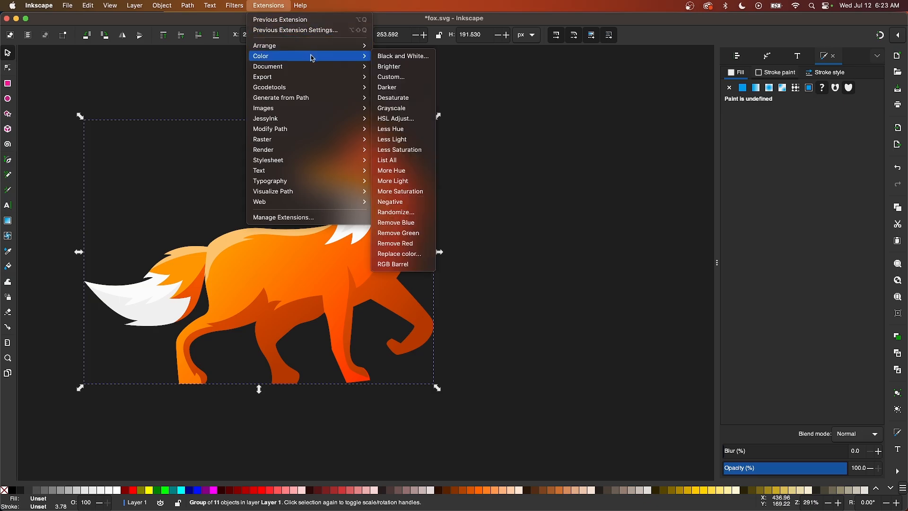
pyautogui.click(399, 119)
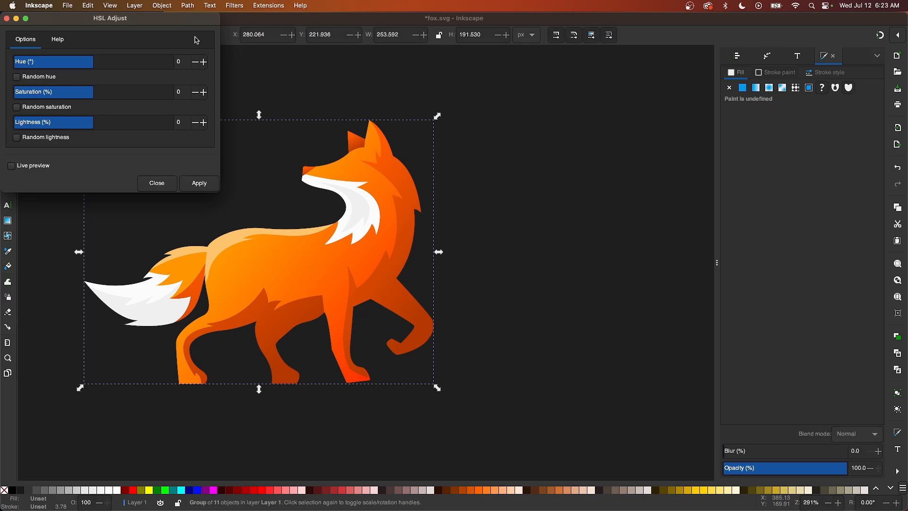
pyautogui.moveTo(138, 24); pyautogui.dragTo(609, 152)
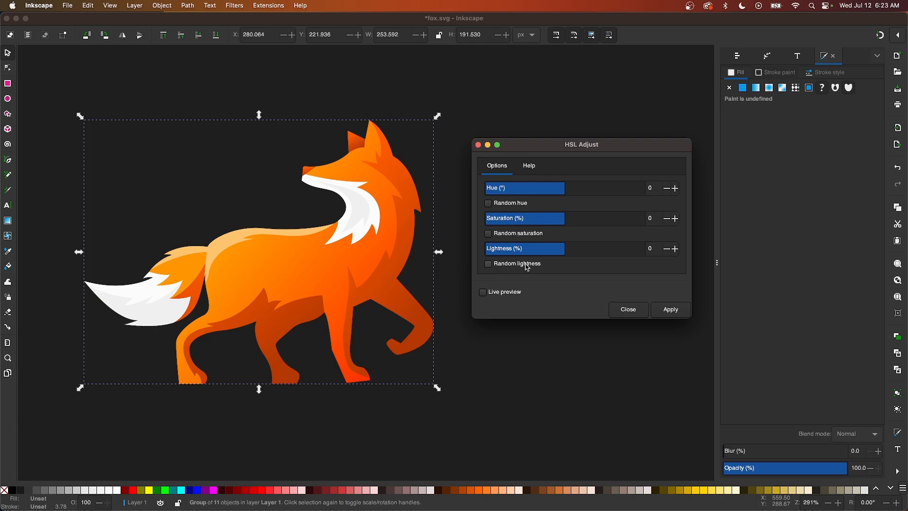
pyautogui.click(483, 293)
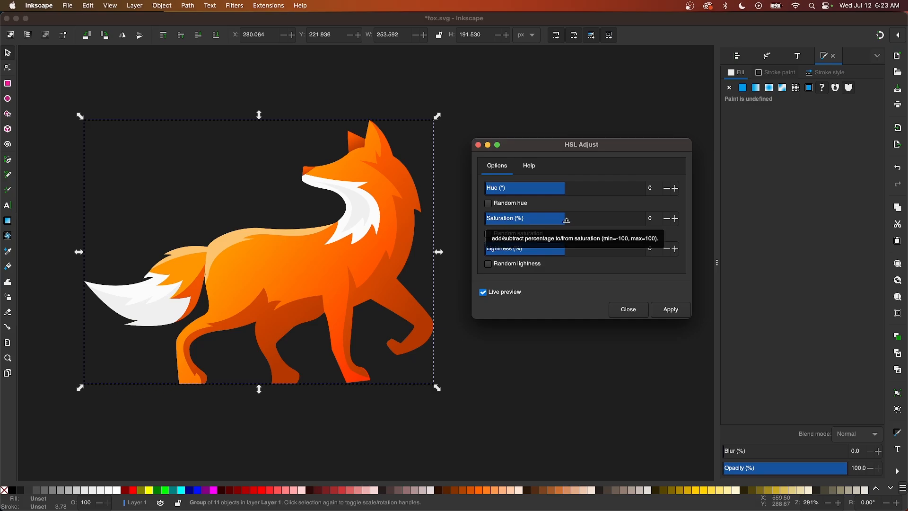
# - Preview the fox with saturation at 88, -60 and -92 percent, and reset the saturation to 0
pyautogui.click(635, 220)
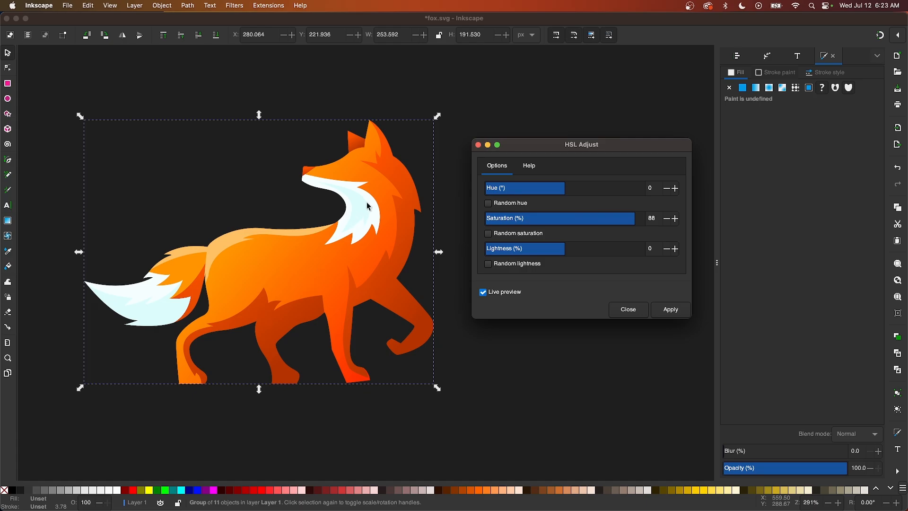
pyautogui.click(517, 218)
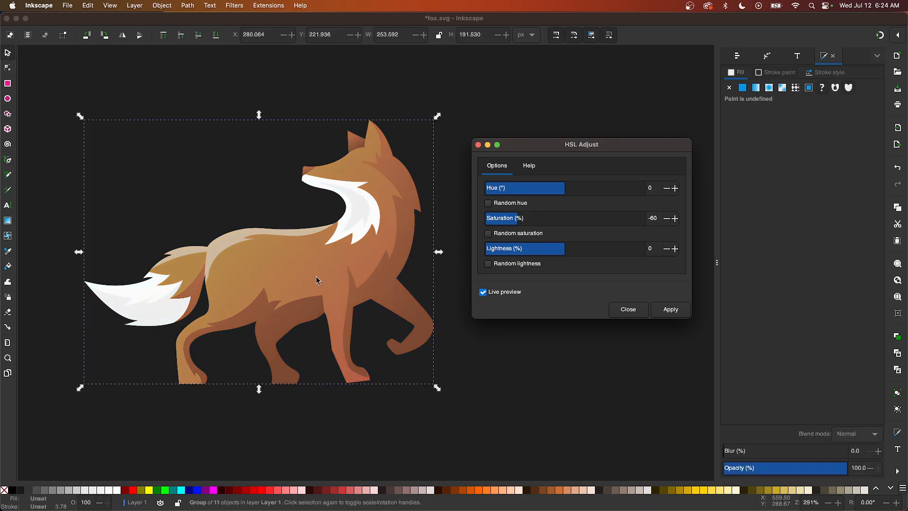
pyautogui.click(490, 219)
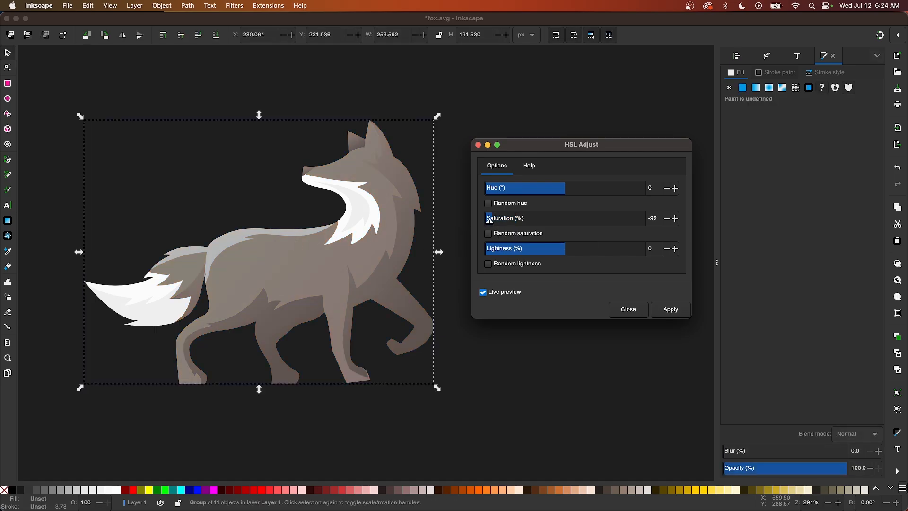
pyautogui.moveTo(488, 219); pyautogui.dragTo(472, 219)
pyautogui.click(560, 219)
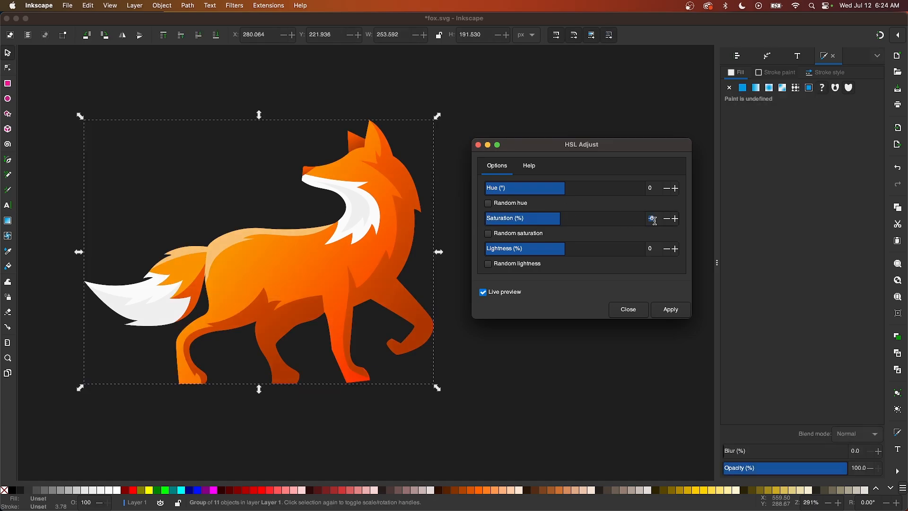
pyautogui.press('Return')
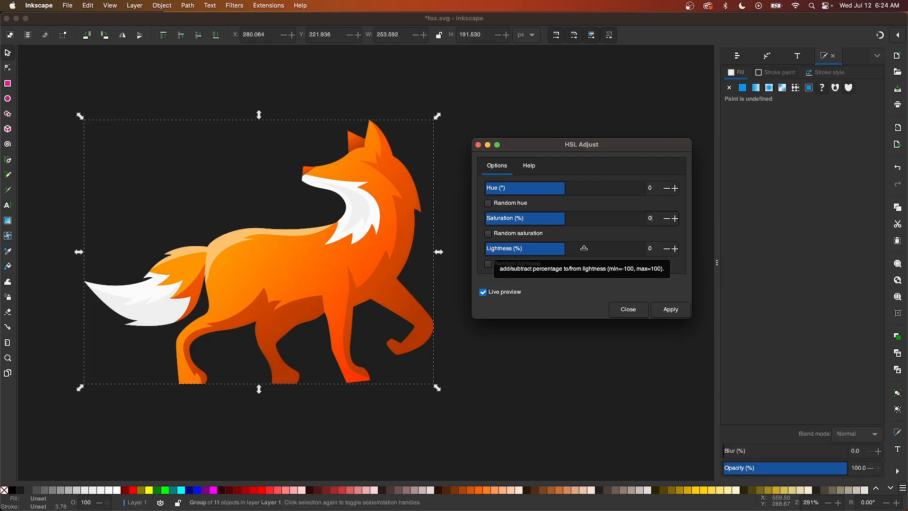
# - Preview the fox with lightness at 39 and -40 percent, and reset the lightness to 0
pyautogui.click(596, 250)
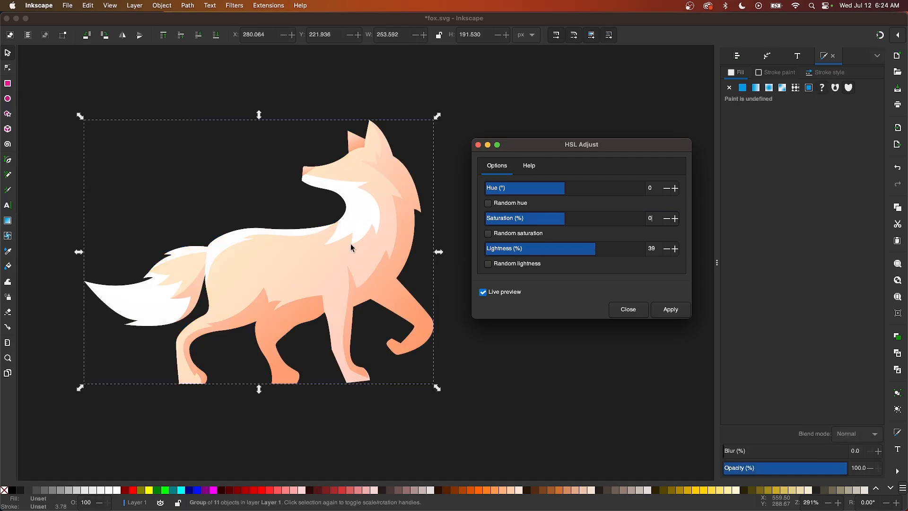
pyautogui.click(533, 251)
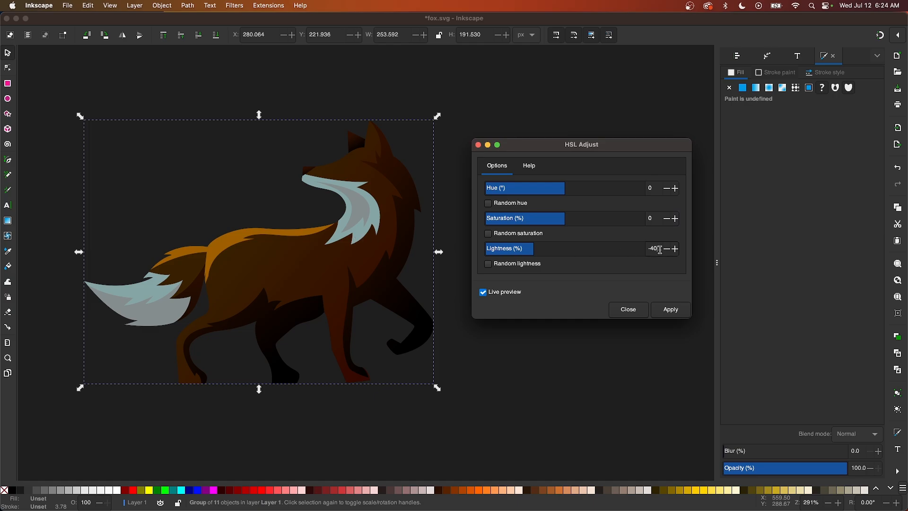
pyautogui.write('0')
pyautogui.press('Return')
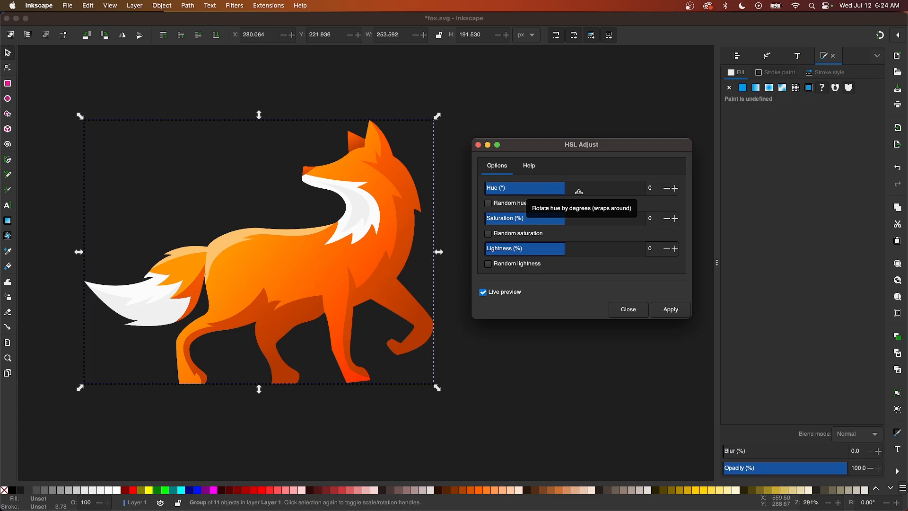
# - Preview the fox with negative hue shifts of -96, -149, -206, -288 and -322 degrees
pyautogui.click(543, 189)
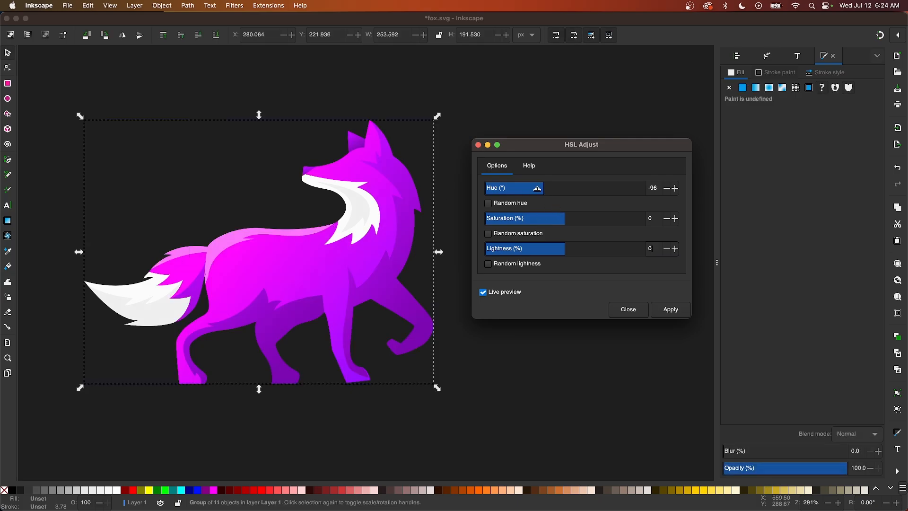
pyautogui.click(531, 188)
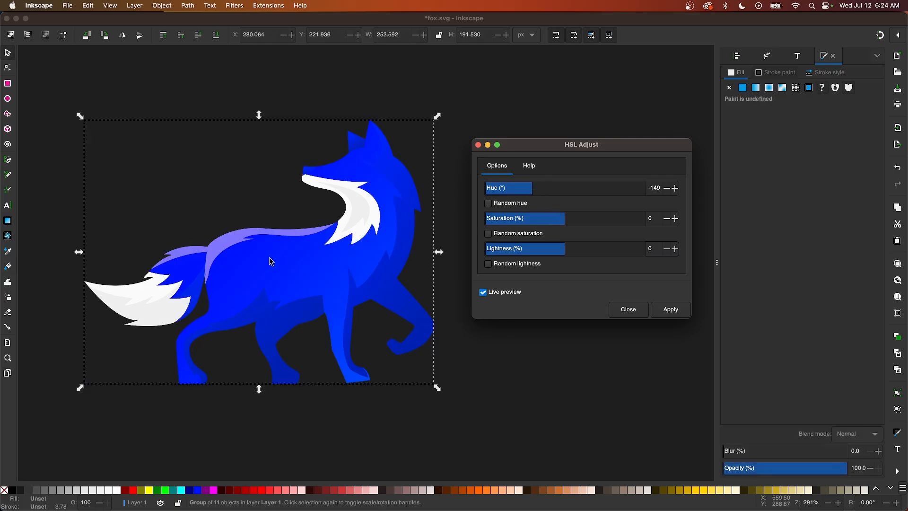
pyautogui.click(518, 187)
pyautogui.click(512, 190)
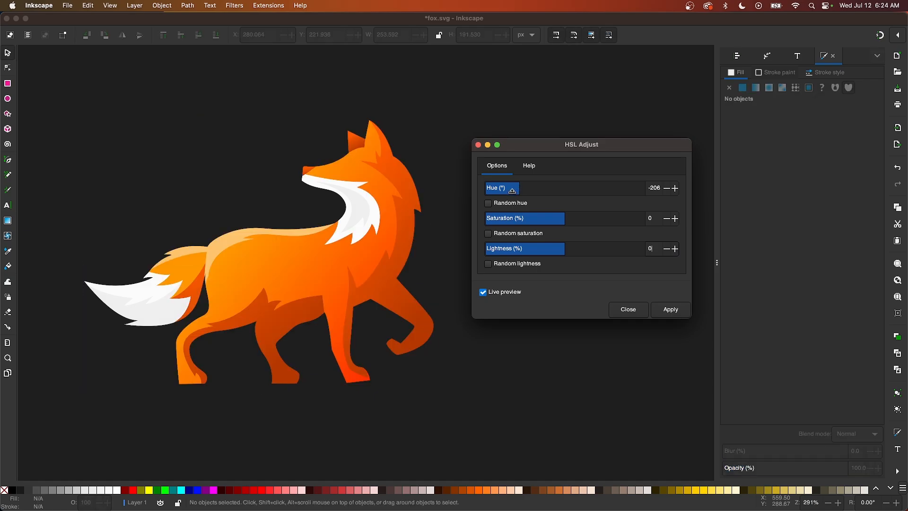
pyautogui.click(500, 189)
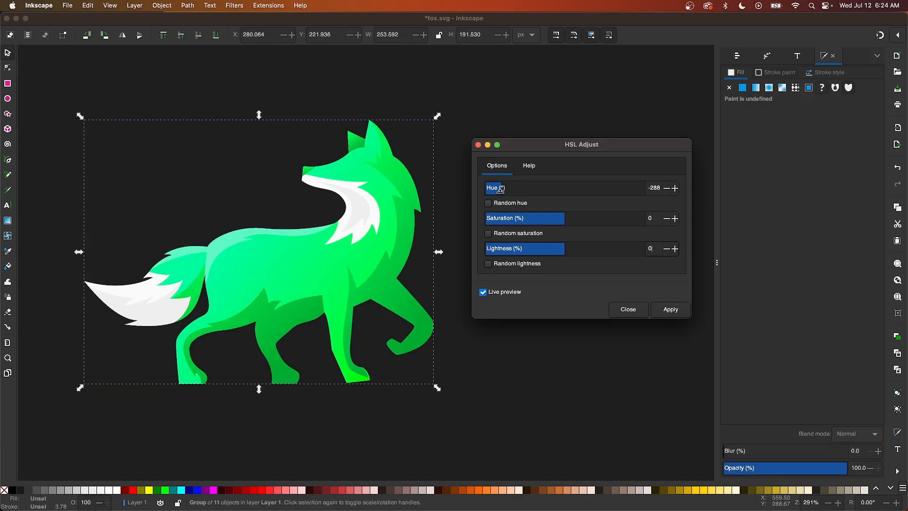
pyautogui.click(488, 190)
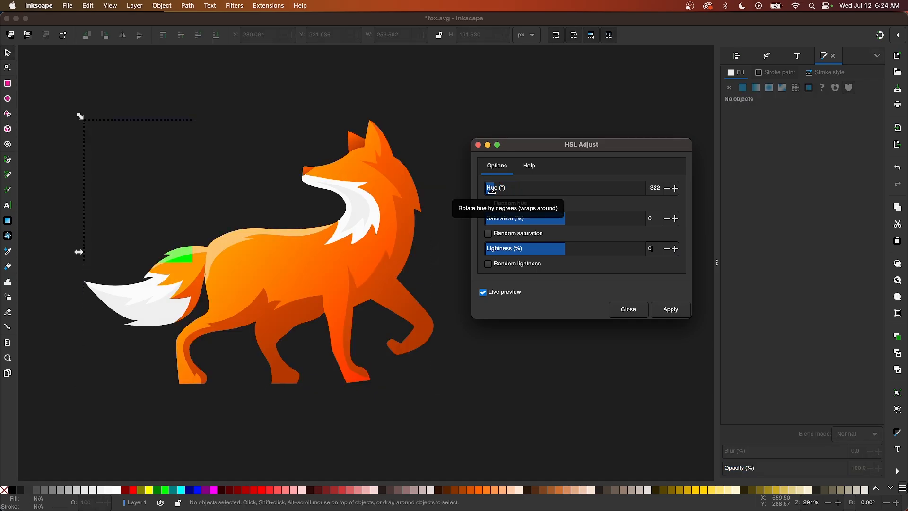
# - Try positive hue shifts of 86, 233 and 341 degrees on the fox, and settle on 261 degrees
pyautogui.click(584, 188)
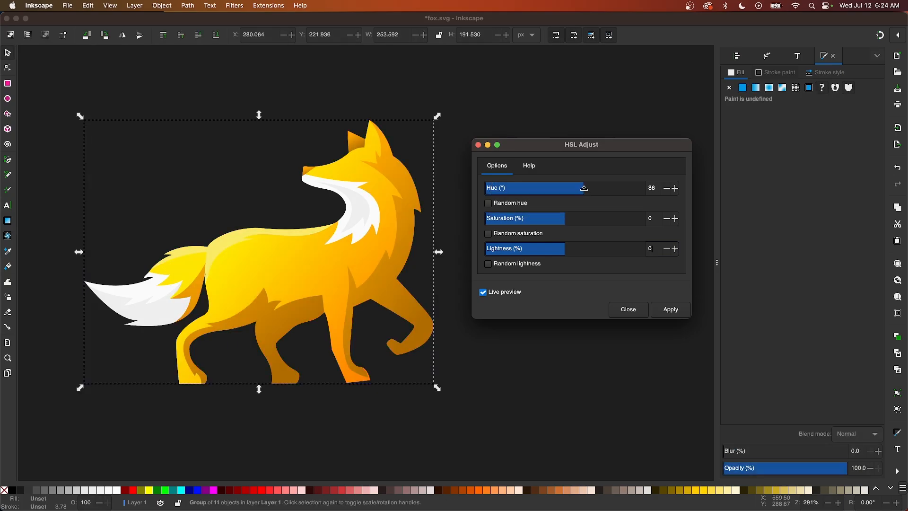
pyautogui.click(617, 189)
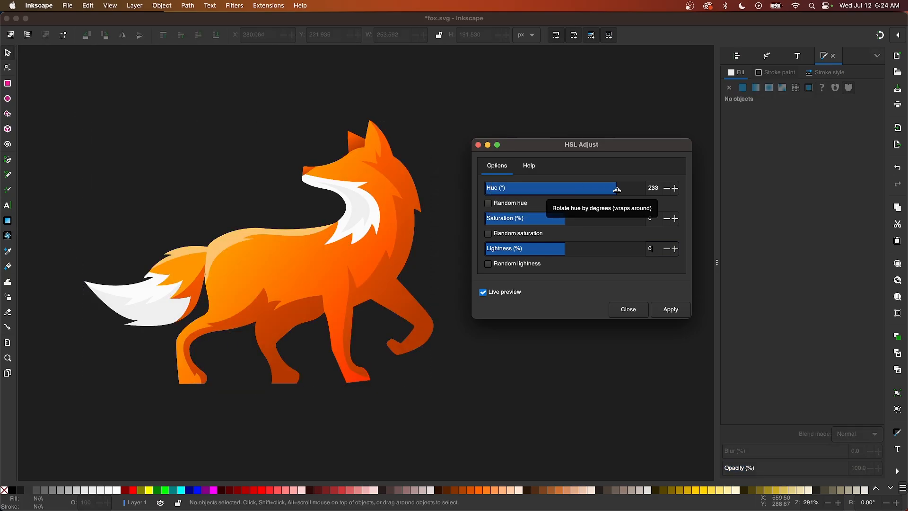
pyautogui.click(635, 190)
pyautogui.click(641, 190)
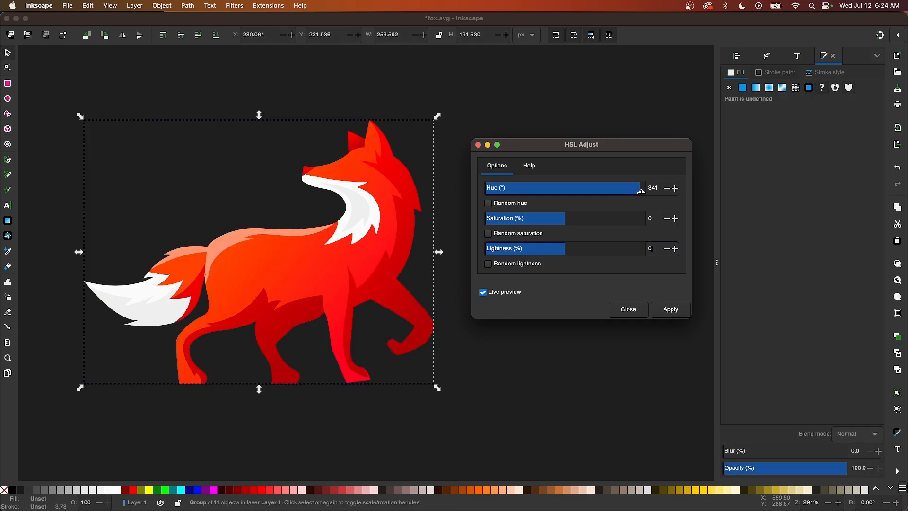
pyautogui.click(623, 190)
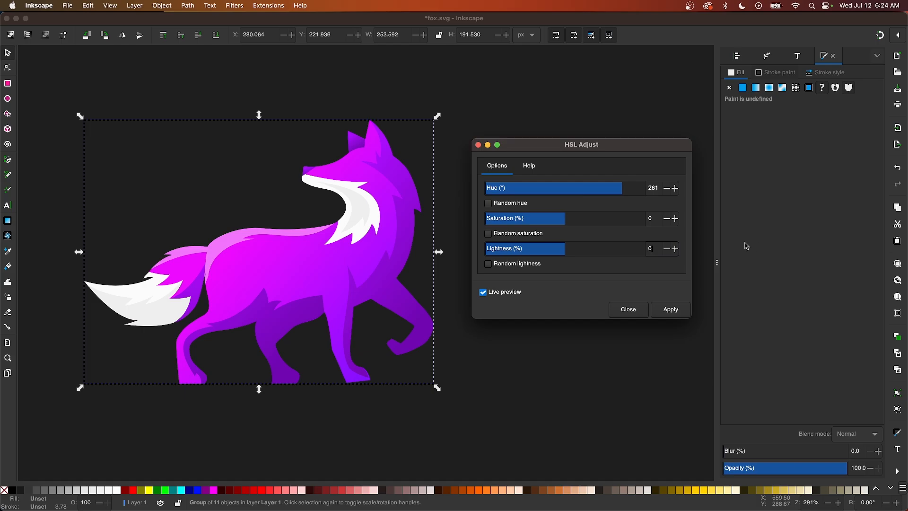
# - Set saturation to 72 percent and lightness to 2 percent, apply the colour adjustment and close its dialog
pyautogui.click(596, 218)
pyautogui.click(623, 221)
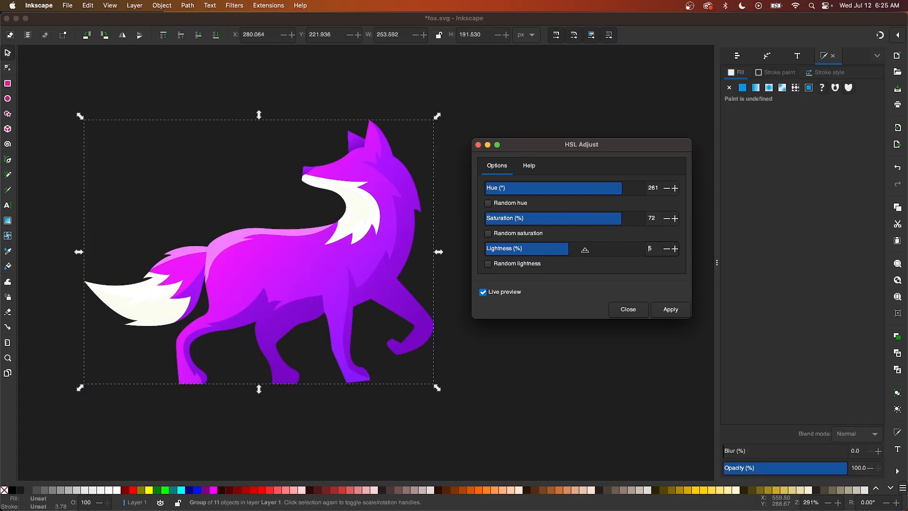
pyautogui.click(584, 250)
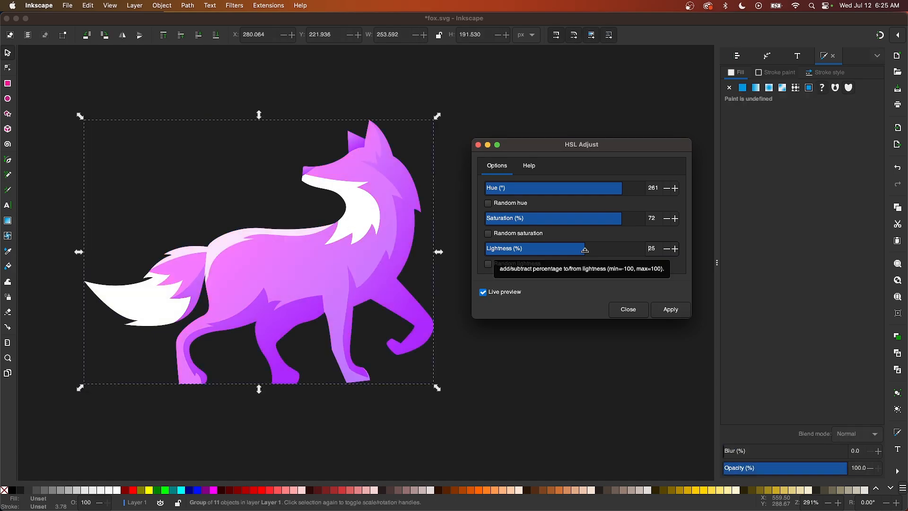
pyautogui.click(566, 250)
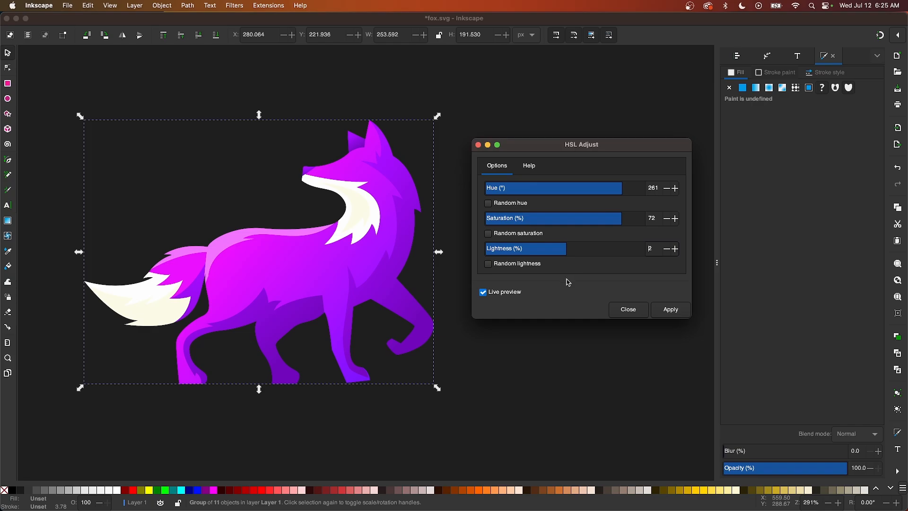
pyautogui.click(667, 311)
pyautogui.click(623, 313)
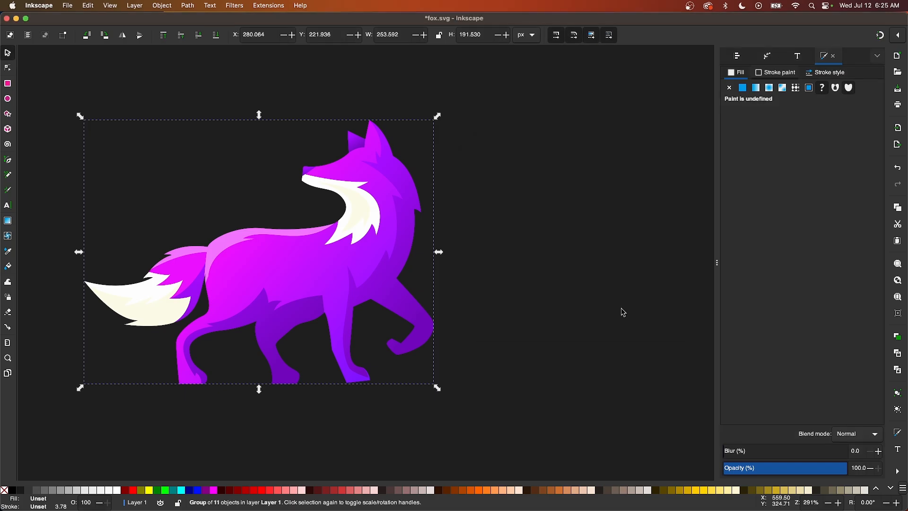
# - Ungroup the recoloured fox and inspect the gradient fills of its body and of the neck shading
pyautogui.press('super+shift+g')
pyautogui.press('super+shift+g')
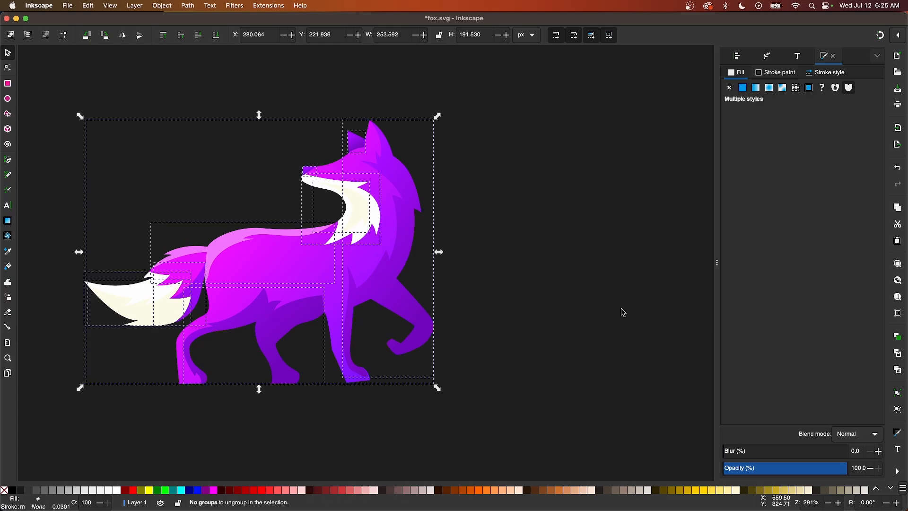
pyautogui.click(623, 312)
pyautogui.click(319, 262)
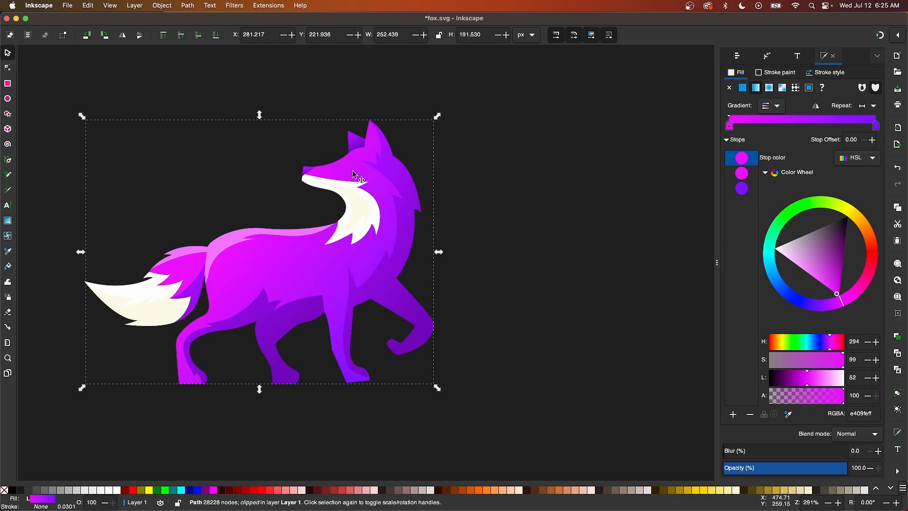
pyautogui.click(398, 171)
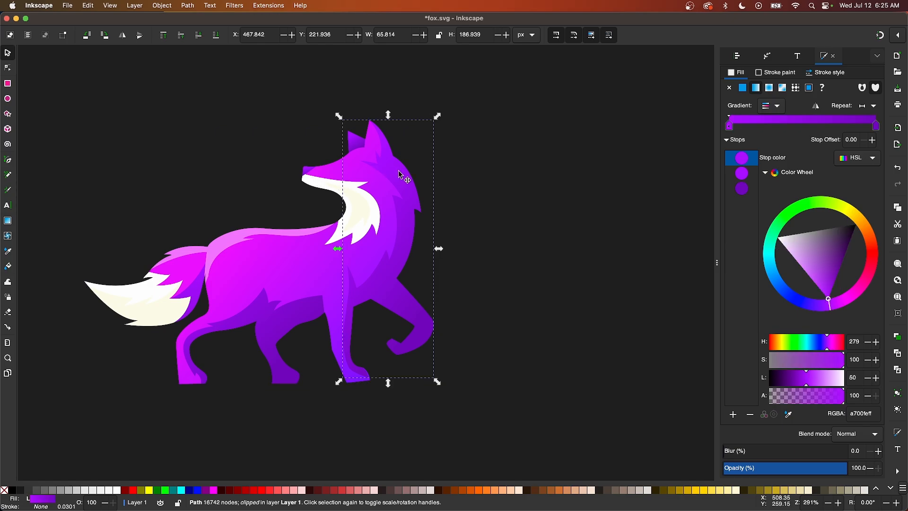
# - Inspect the gradient fills of the fox's far ear, nose tip and body individually, and clear the selection
pyautogui.click(353, 139)
pyautogui.click(310, 172)
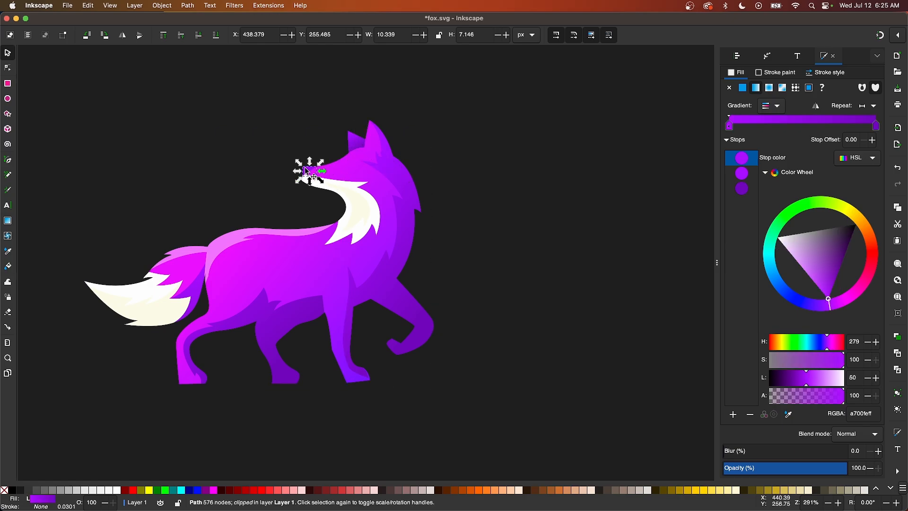
pyautogui.click(294, 268)
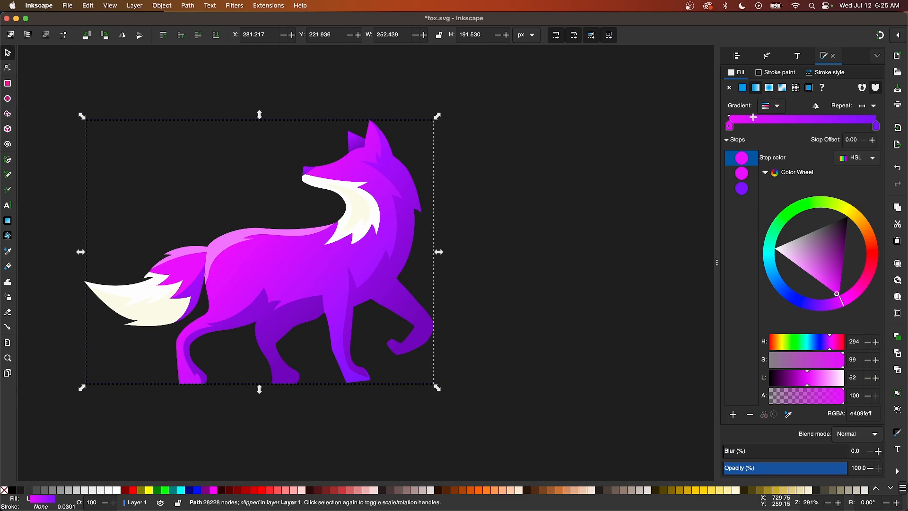
pyautogui.scroll(-1, 373, 286)
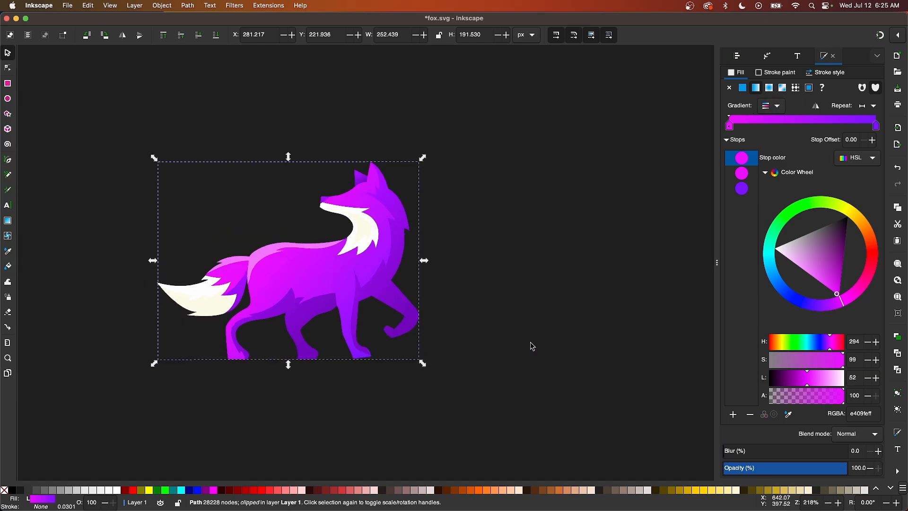
pyautogui.click(531, 345)
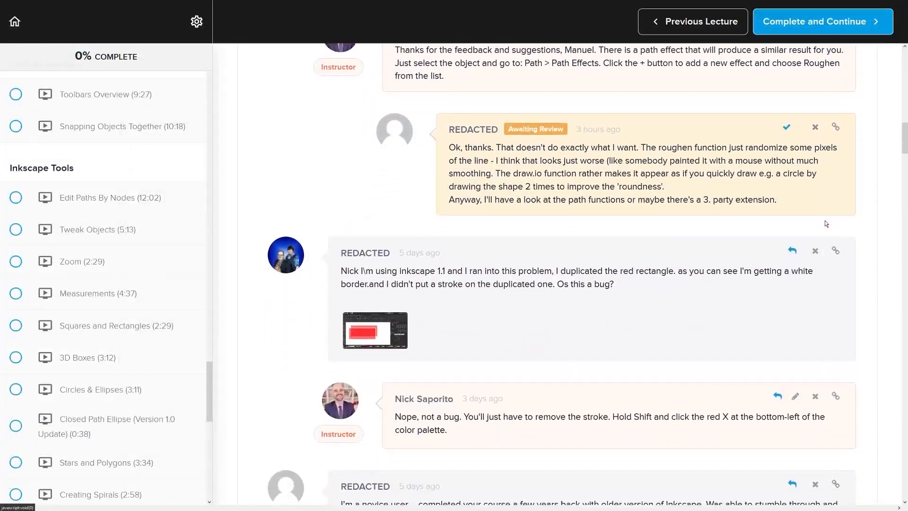
pyautogui.scroll(-5, 825, 220)
pyautogui.scroll(-4, 847, 216)
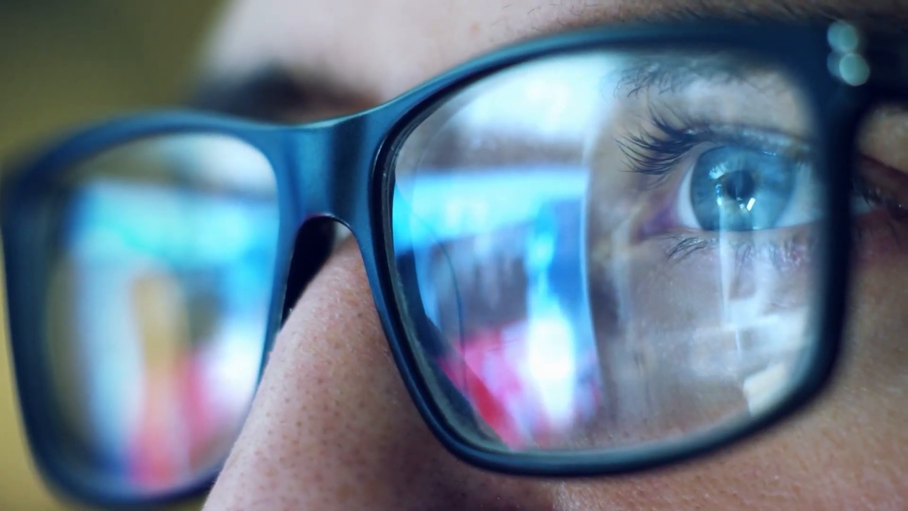
pyautogui.scroll(-7, 787, 165)
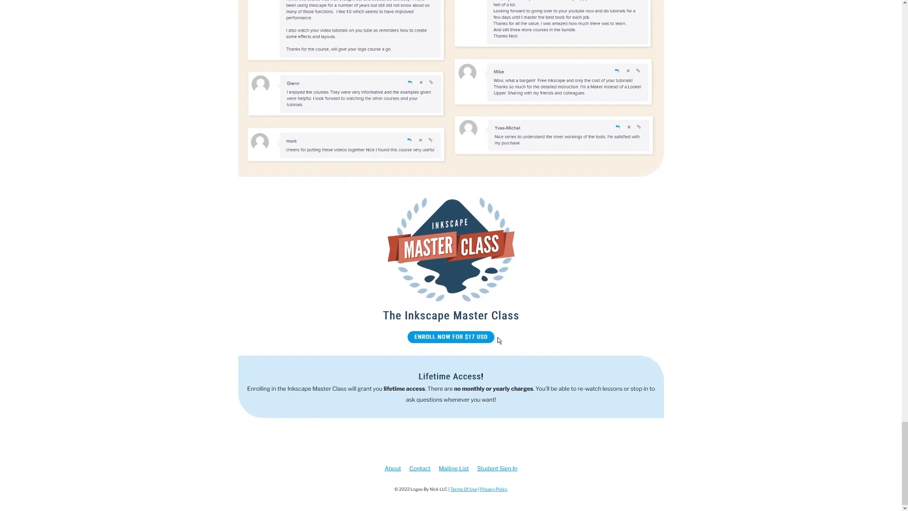
pyautogui.moveTo(498, 336); pyautogui.dragTo(438, 339)
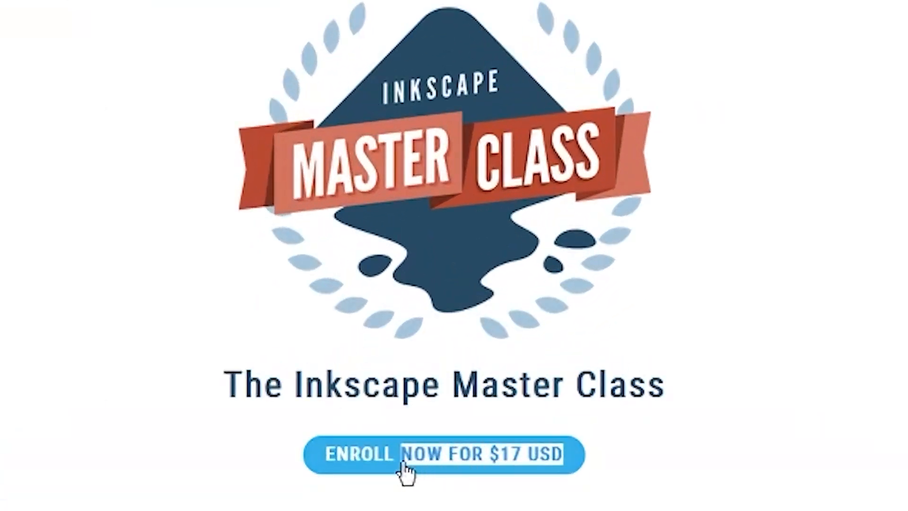